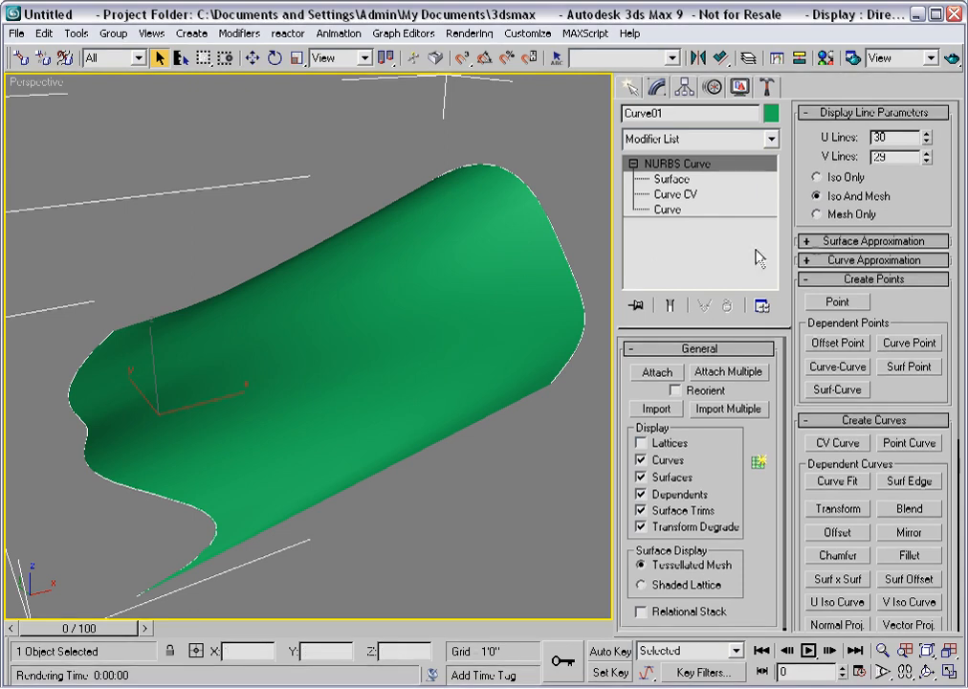
Open the curve's surface approximation settings and display edged faces and polygon statistics in the Perspective viewport
click(856, 243)
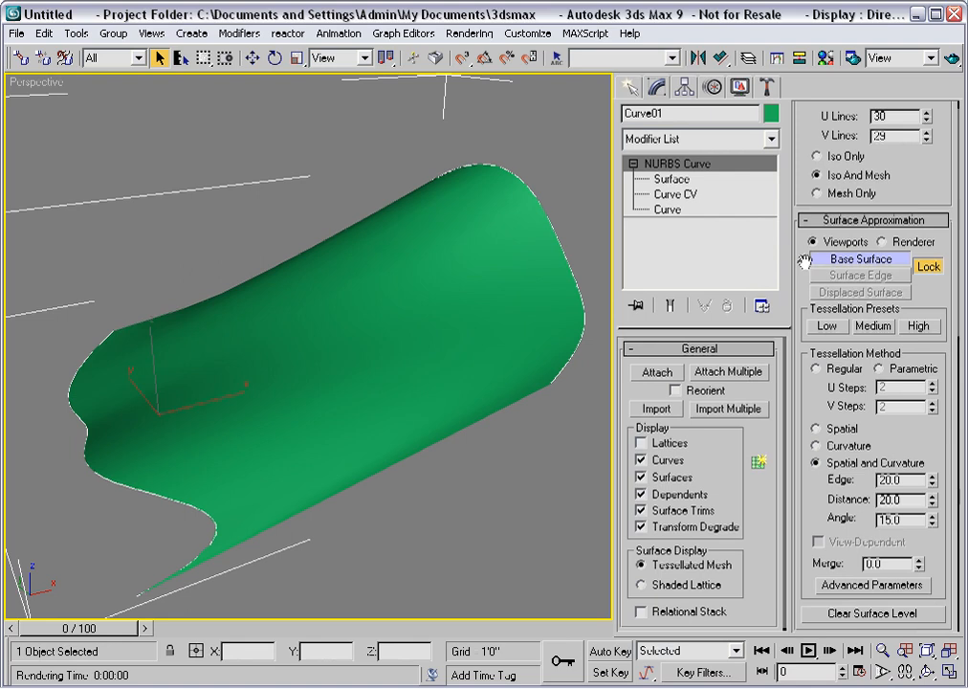
key(F4)
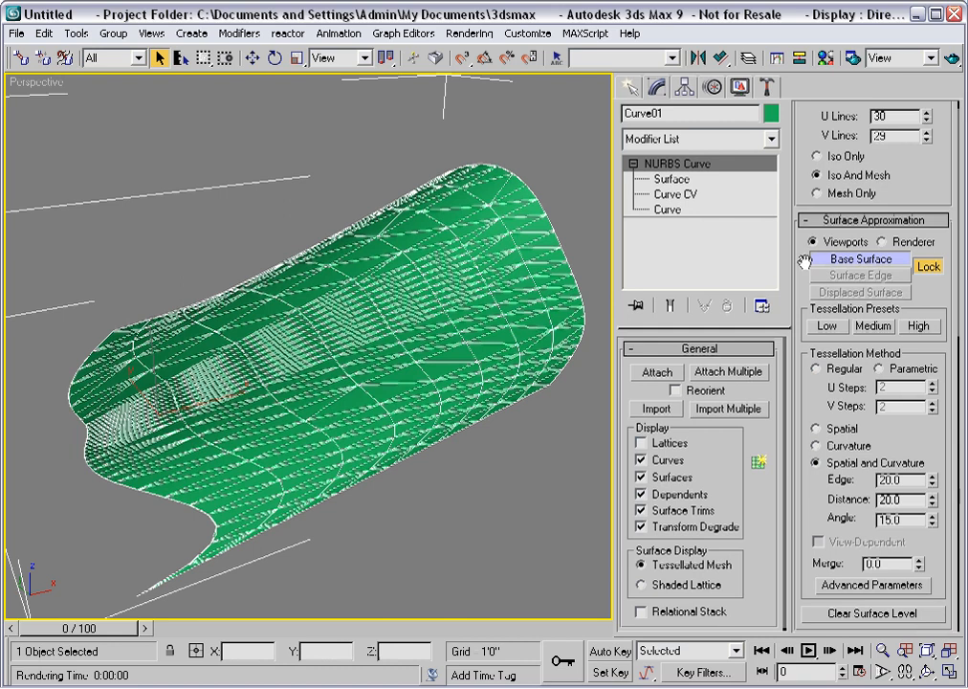
drag(912, 166, 913, 195)
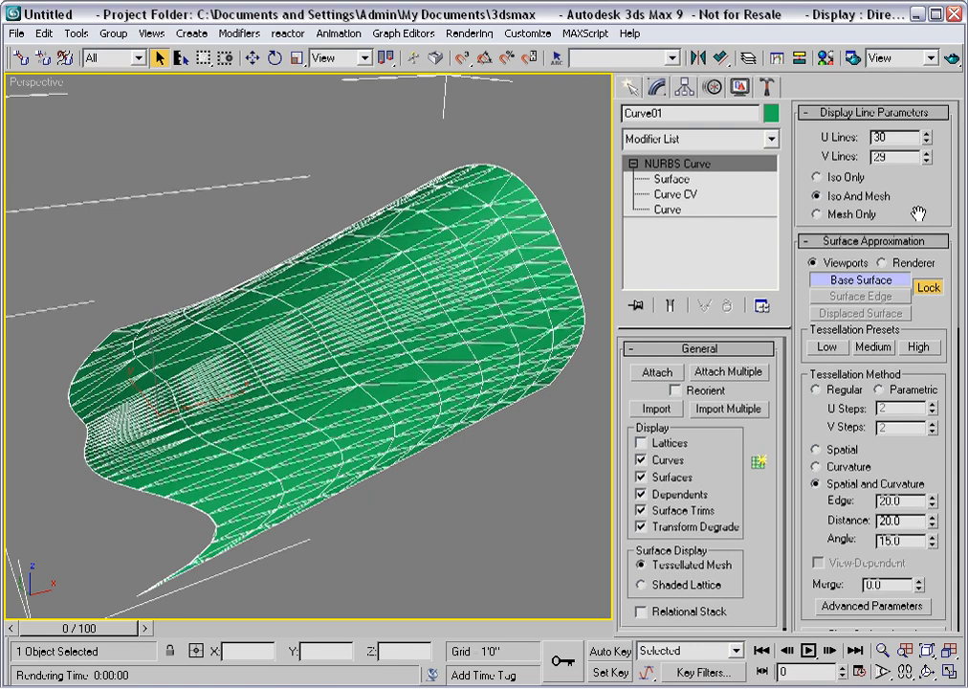
key(F3)
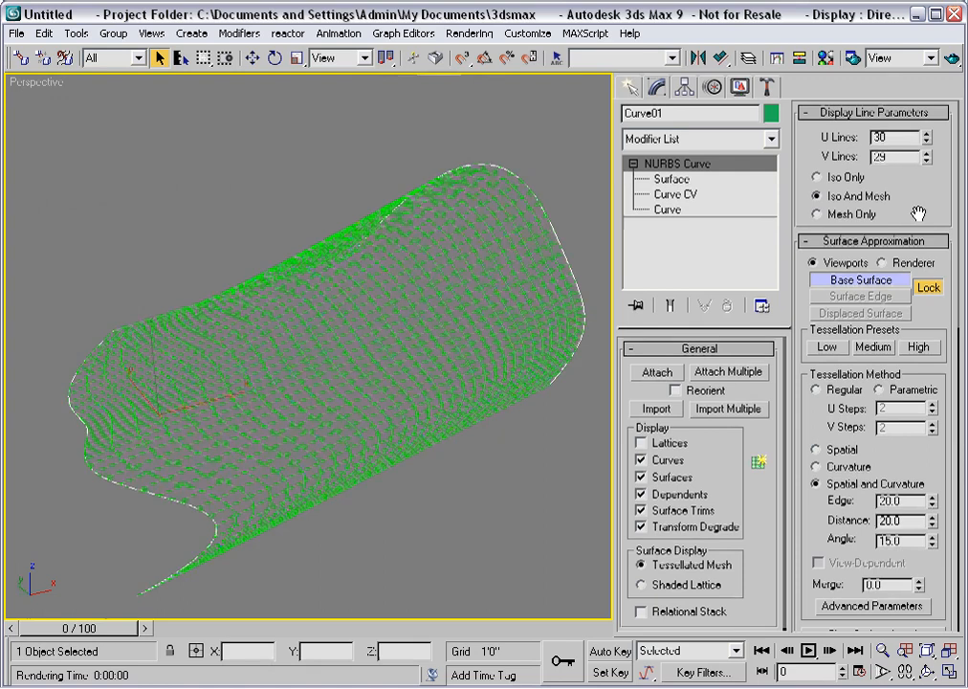
key(F3)
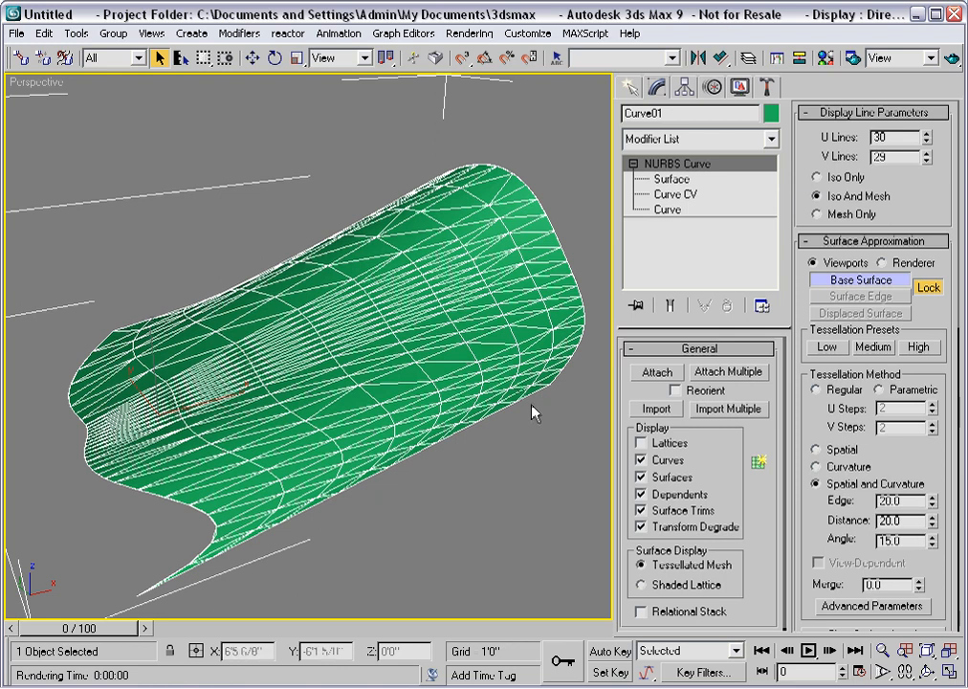
right_click(31, 88)
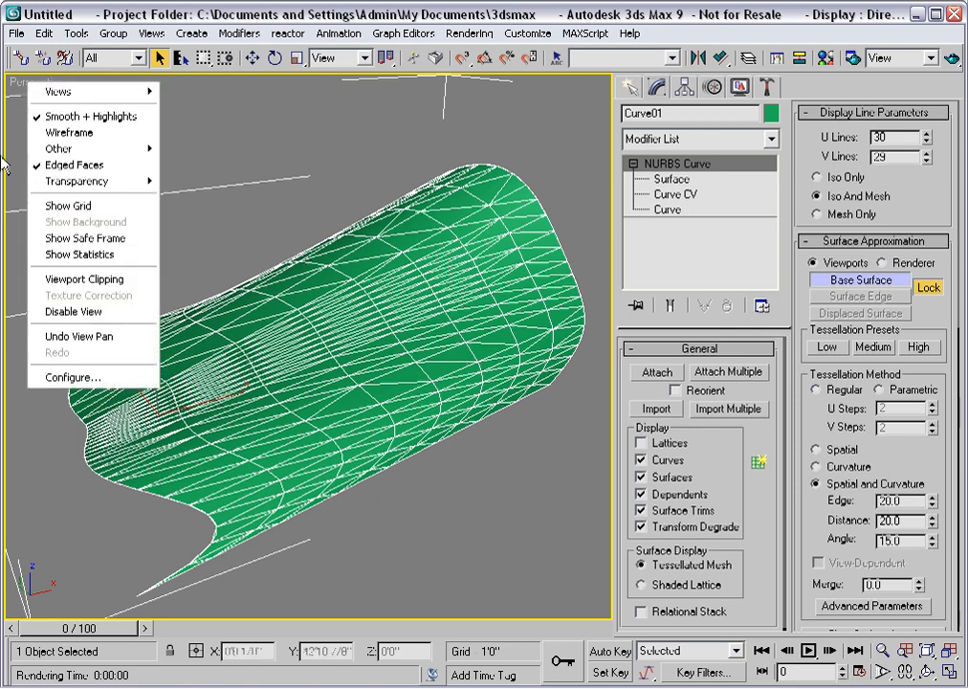
click(57, 254)
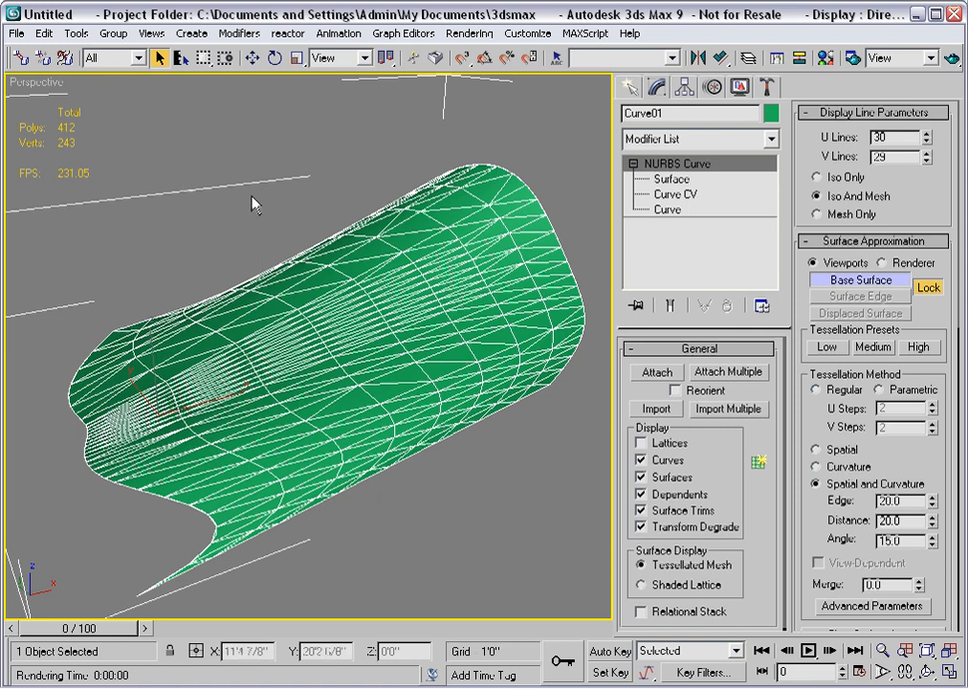
Try the Low and High viewport tessellation presets on the base surface, and return to Medium
click(828, 348)
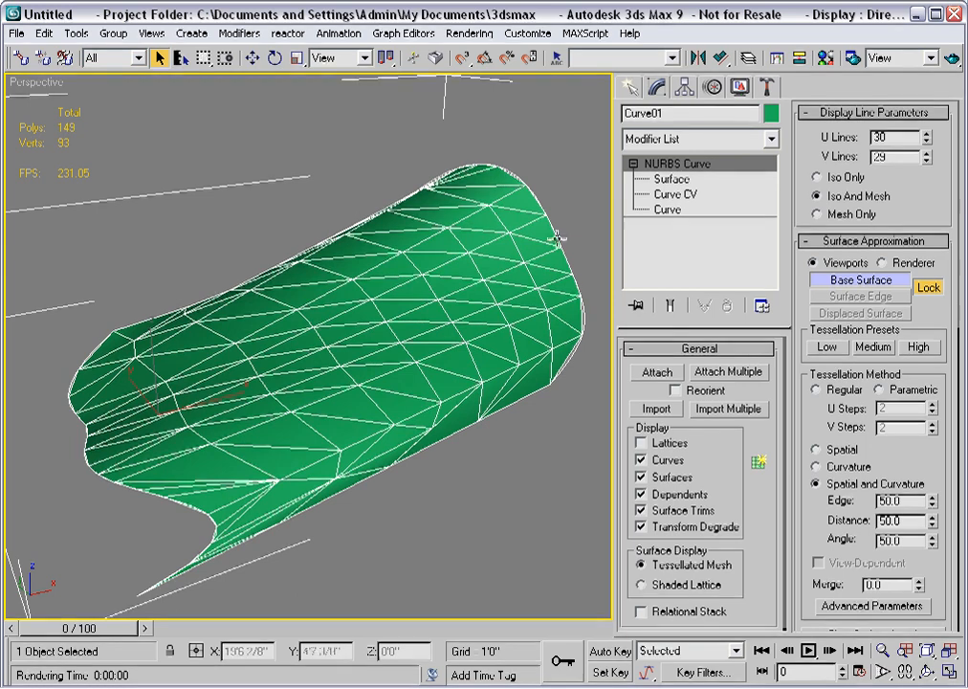
click(907, 348)
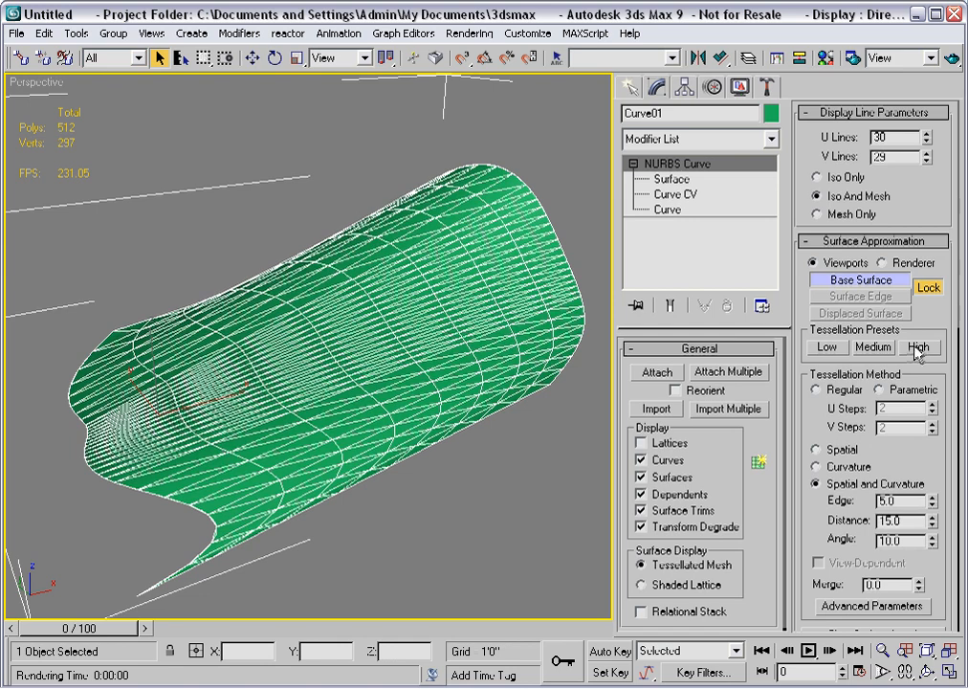
click(874, 348)
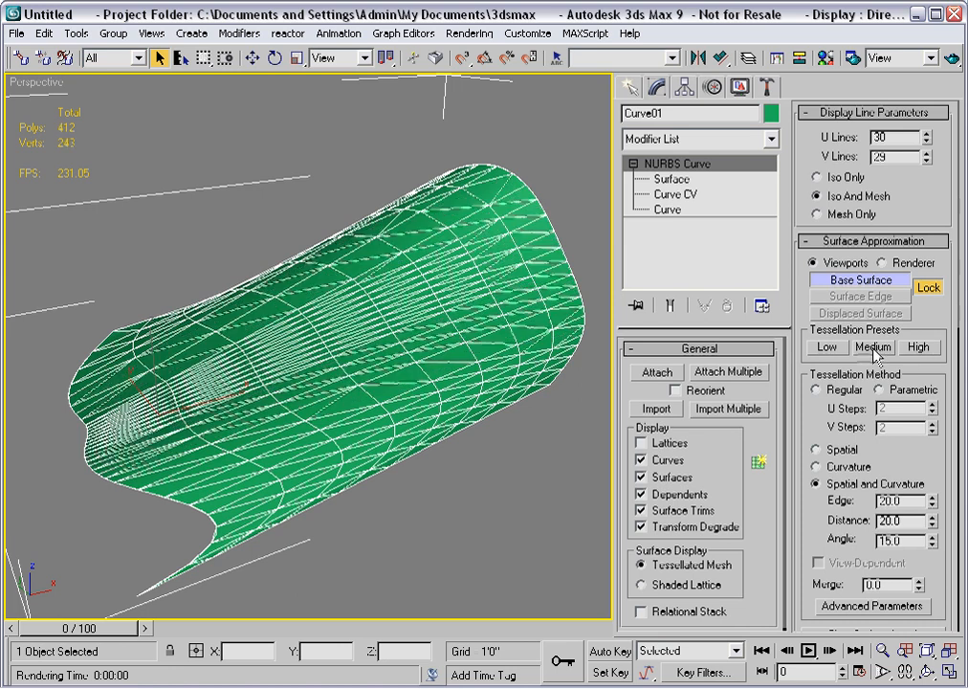
Try the Curvature and Spatial tessellation methods on the base surface, and return to Spatial and Curvature
scroll(808, 352, down, 2)
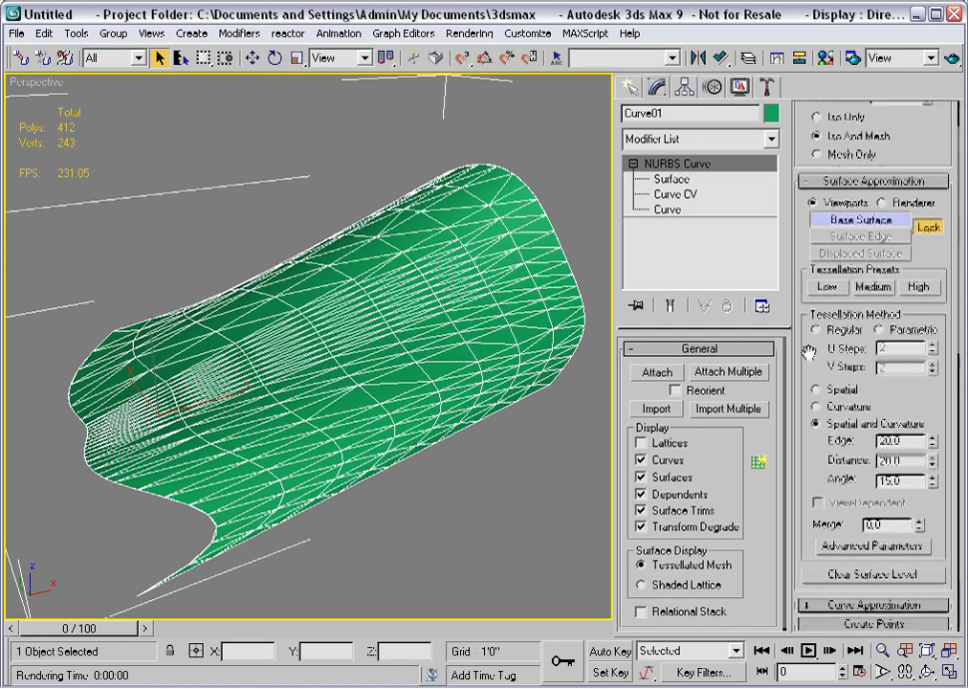
scroll(808, 352, down, 1)
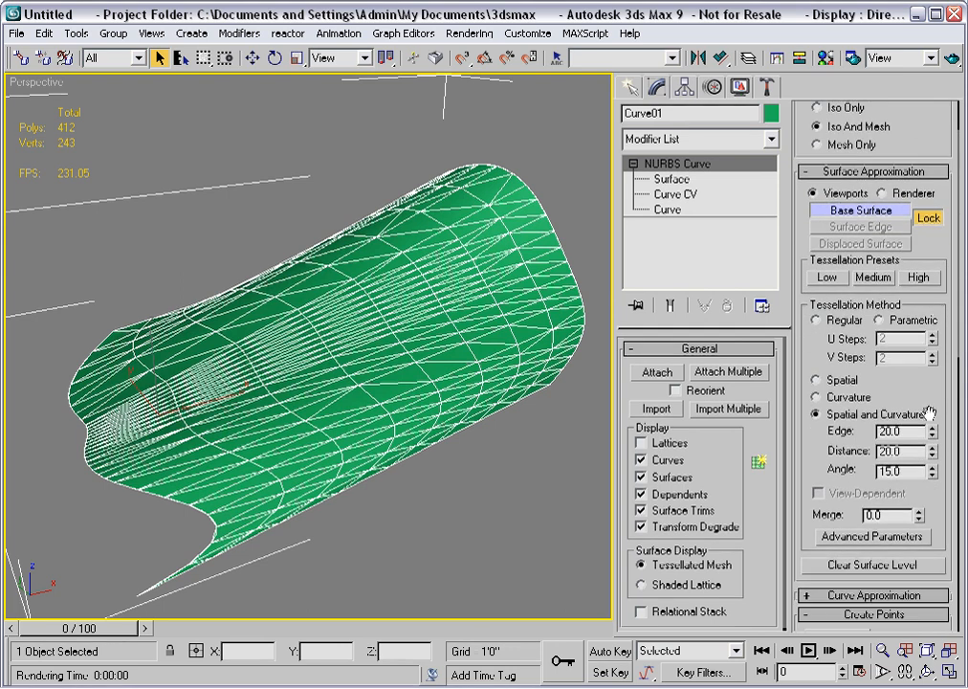
click(814, 396)
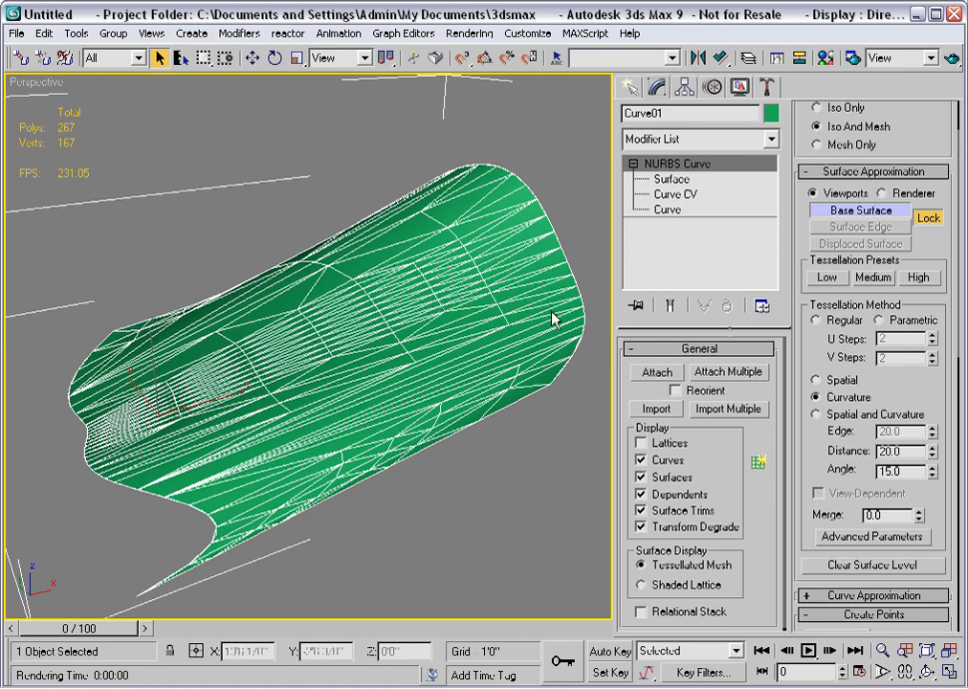
click(816, 381)
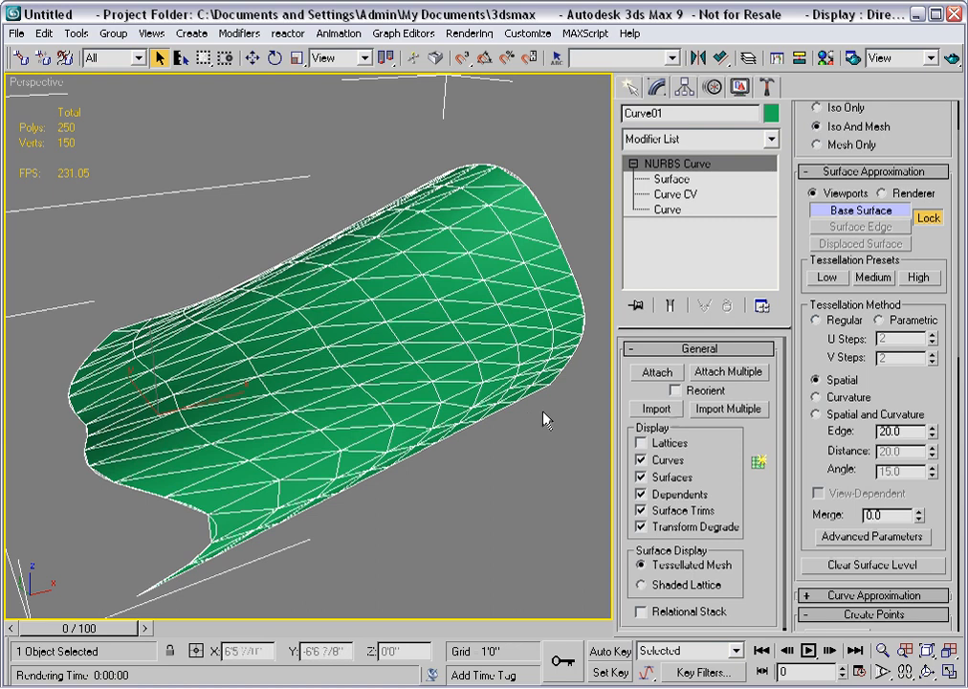
click(815, 415)
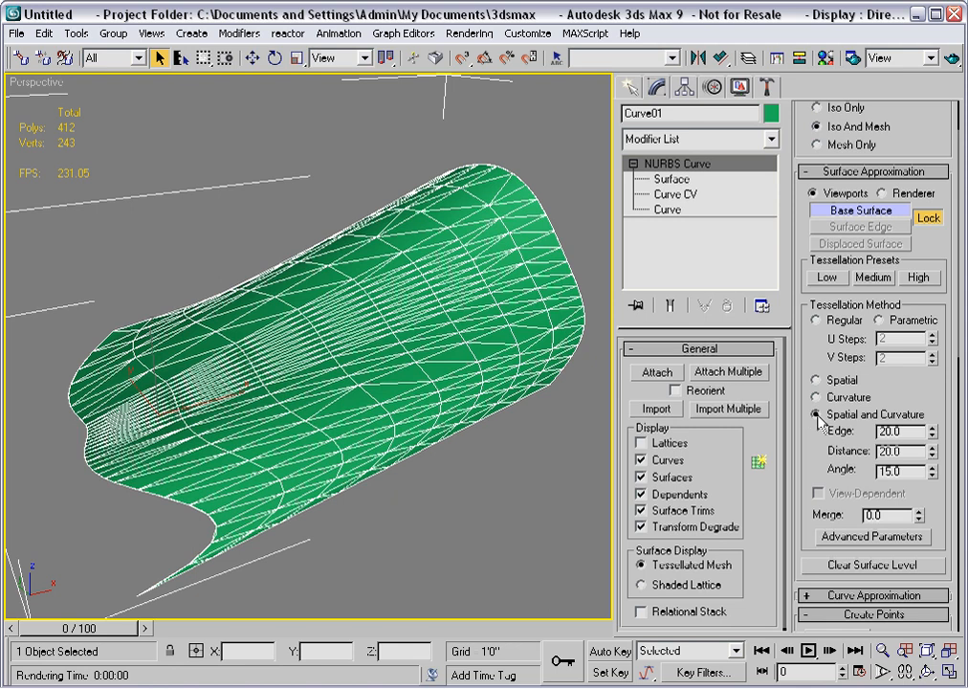
Try Regular tessellation with 4 U steps and 4 V steps, try Parametric, and return to Spatial and Curvature
click(816, 322)
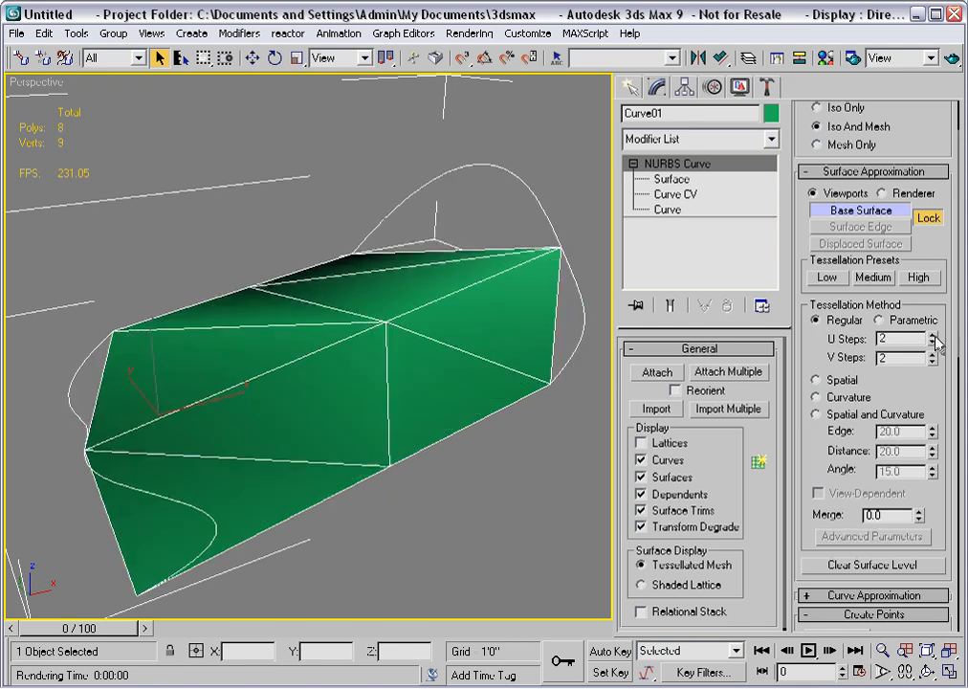
click(933, 335)
click(932, 335)
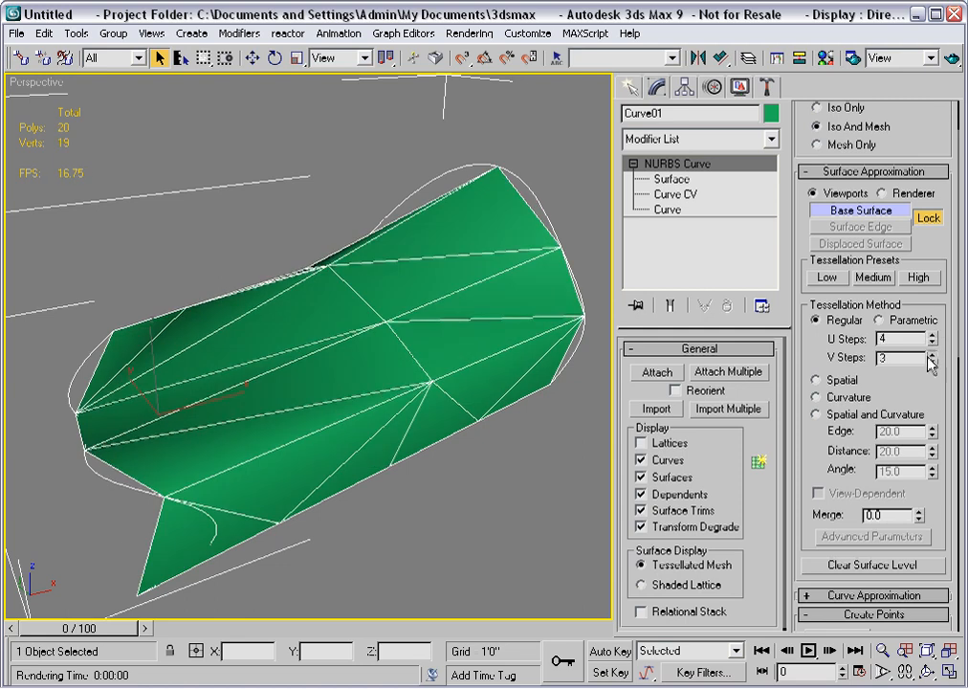
click(931, 354)
click(932, 354)
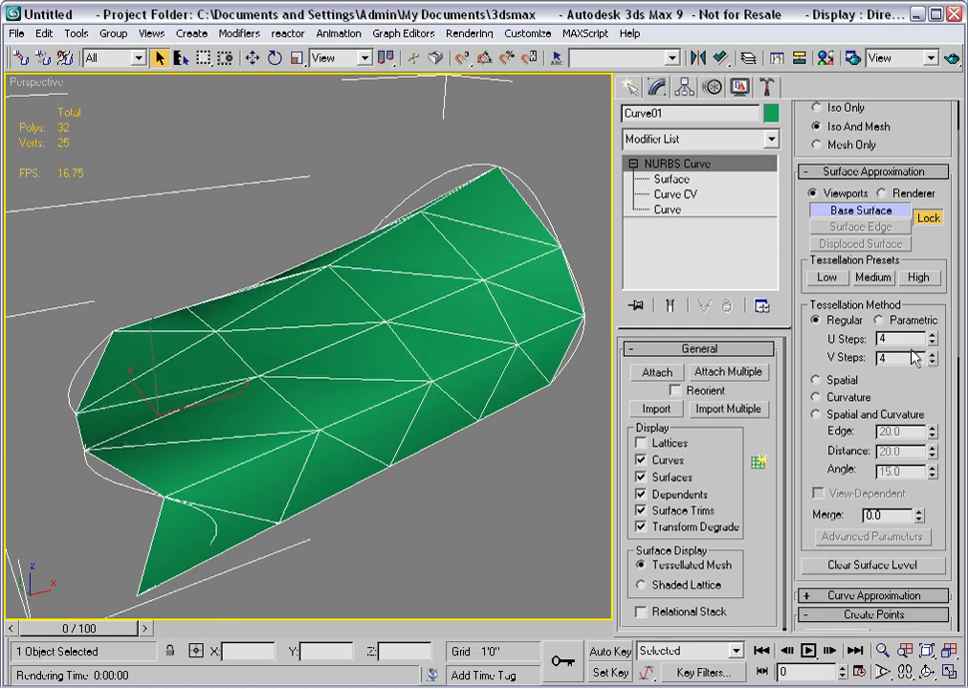
click(879, 322)
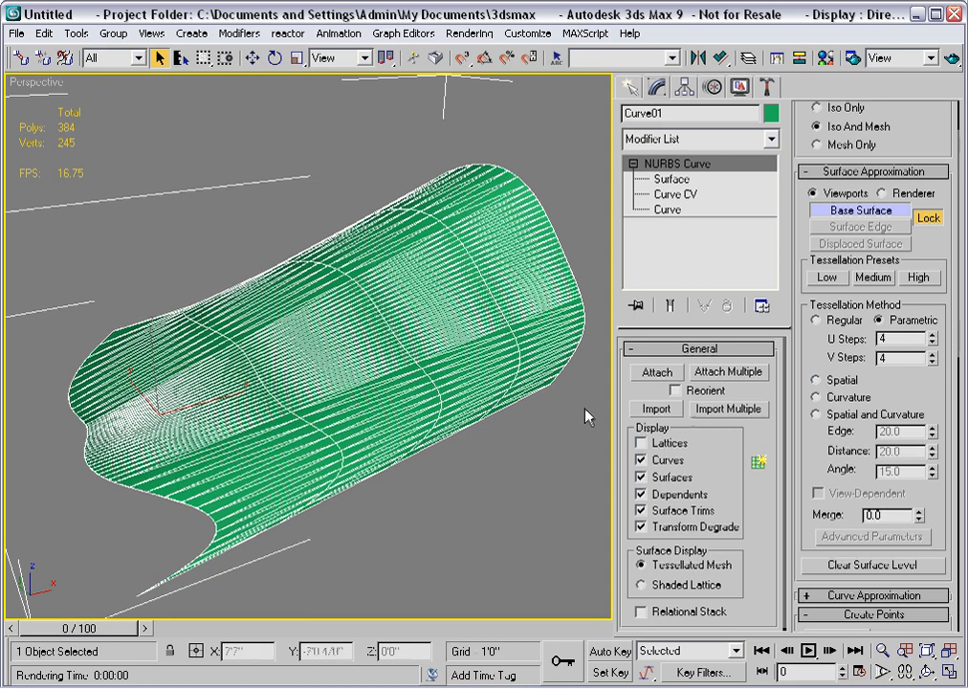
click(815, 415)
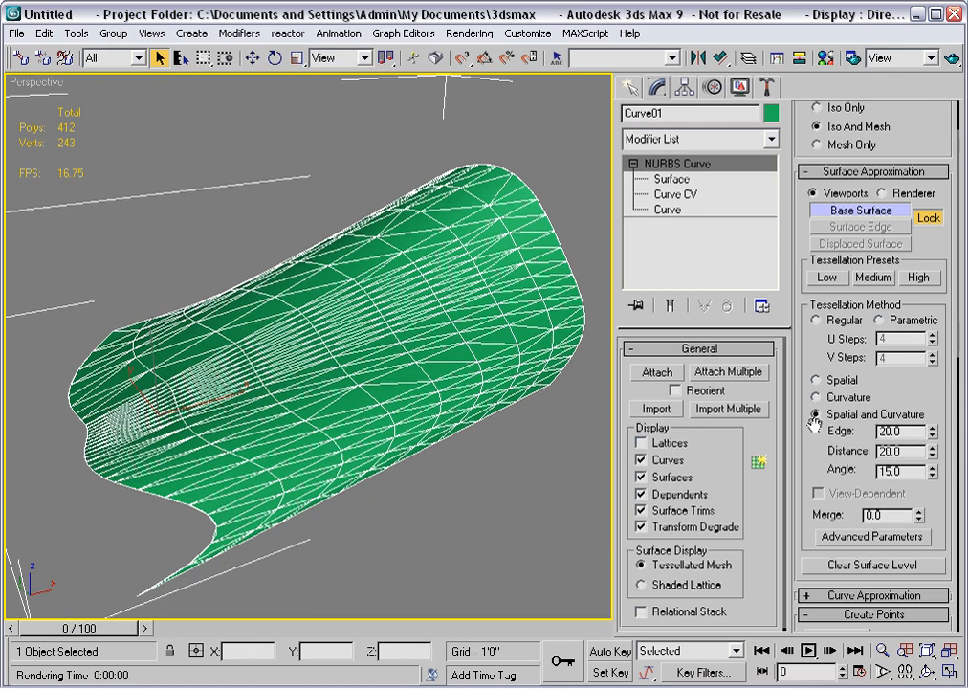
Compare the Low, Medium and High tessellation presets for the viewport surface, ending on High
click(827, 278)
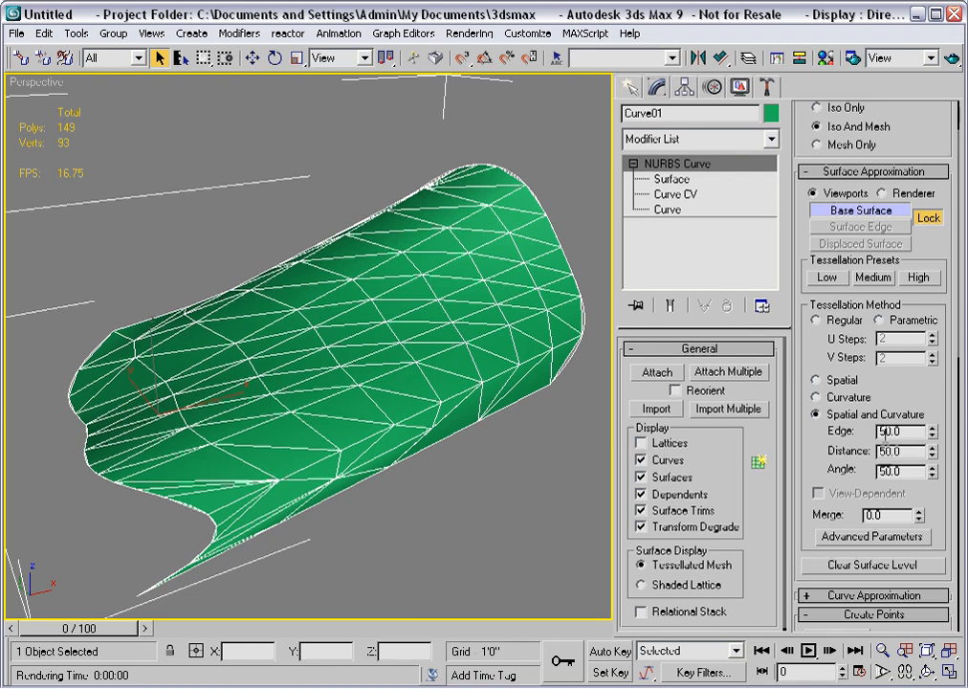
click(872, 278)
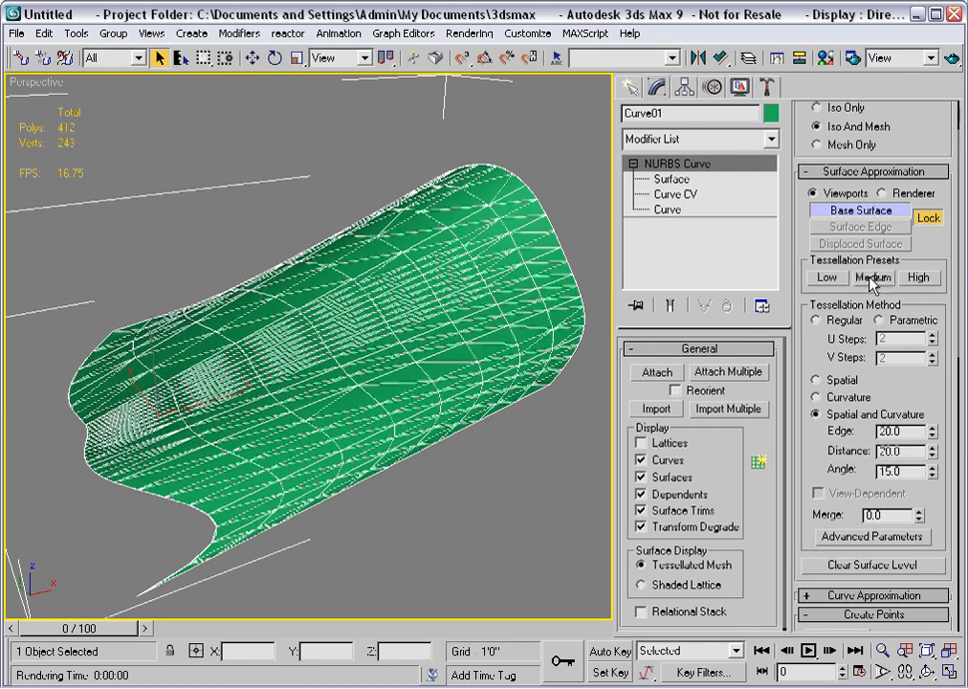
click(915, 278)
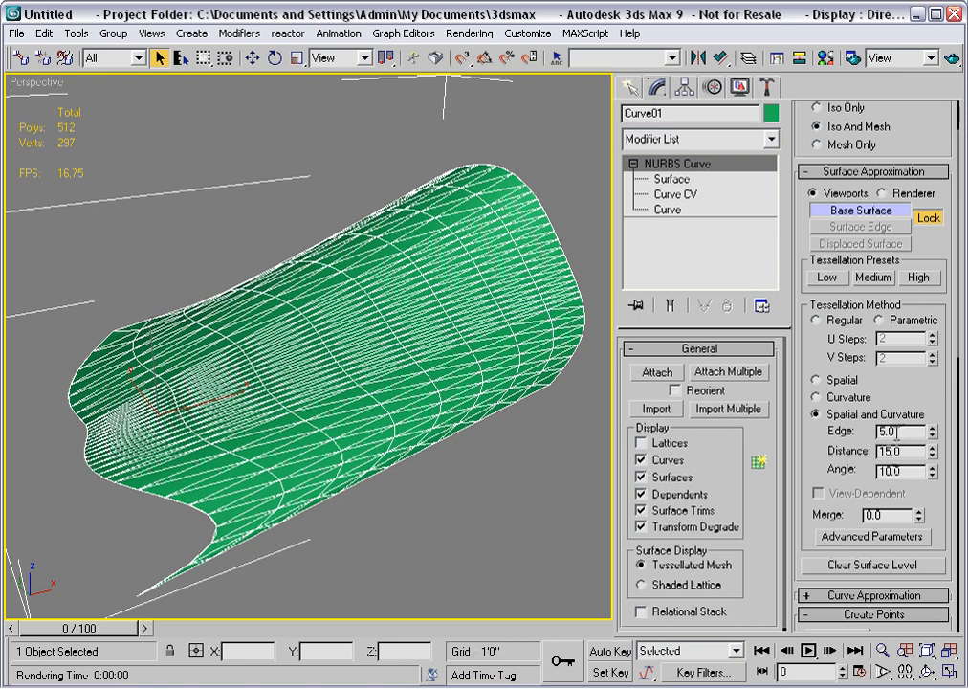
Set the maximum subdivision levels to 4 for the Tree style in the advanced surface approximation parameters
click(865, 537)
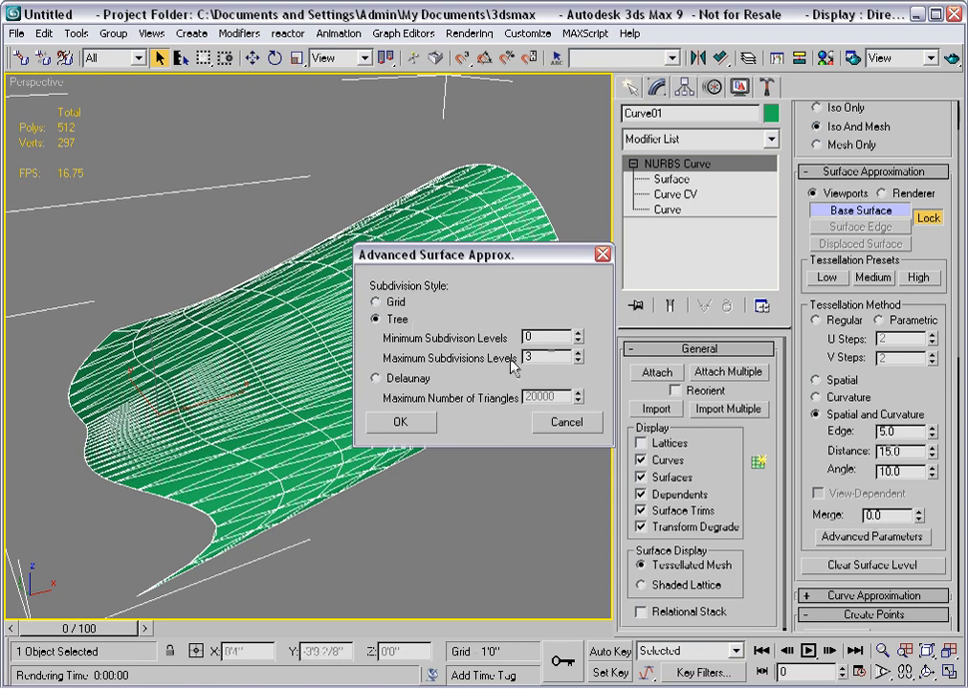
click(579, 355)
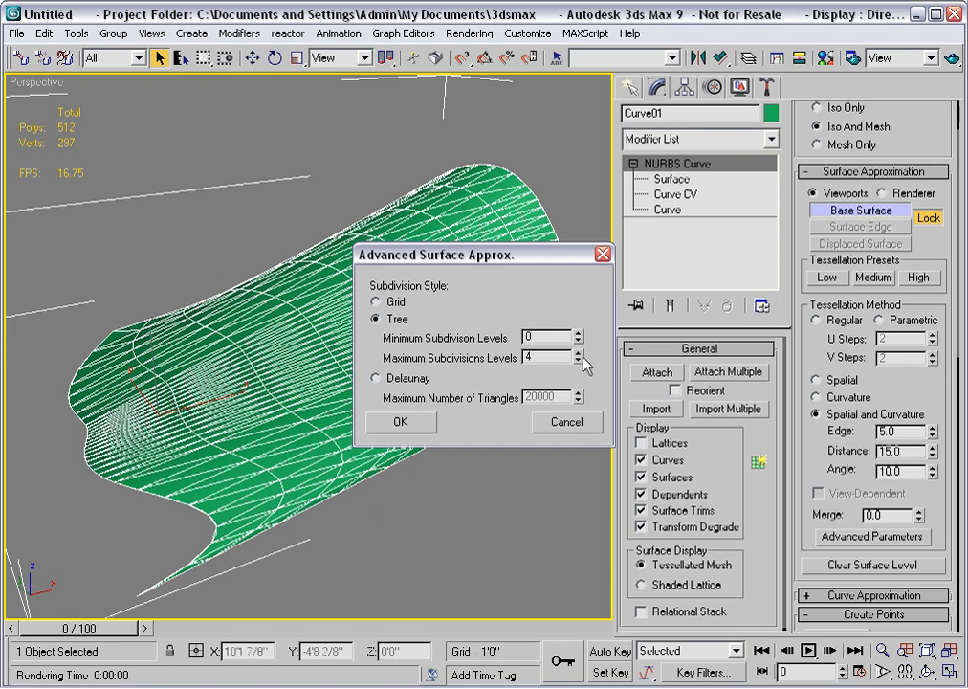
click(406, 422)
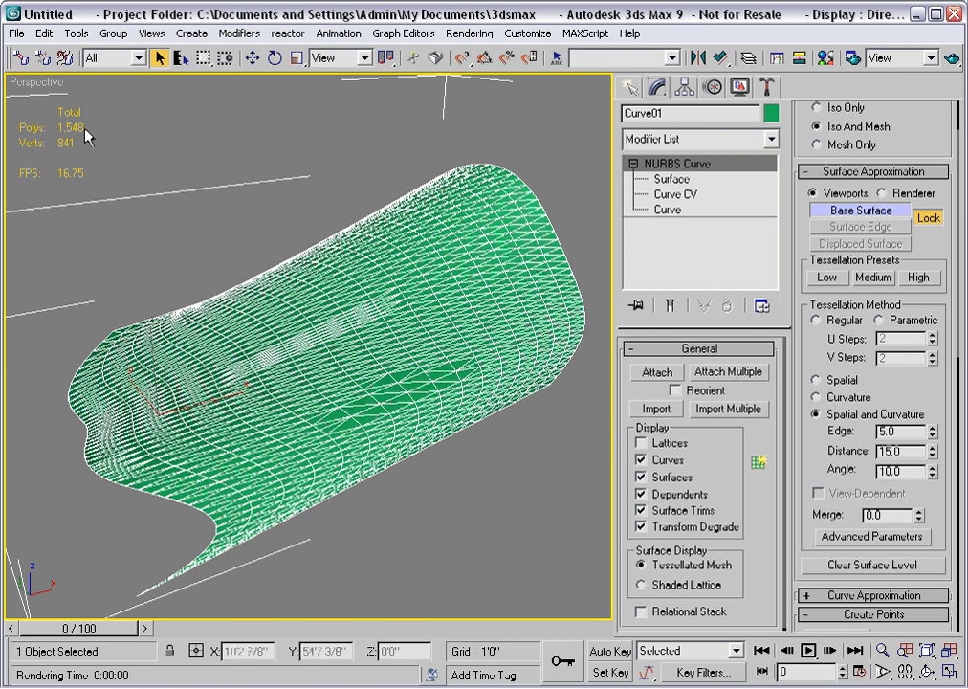
Change the subdivision style to Delaunay with a maximum of 20000 triangles for the High preset surface
click(856, 535)
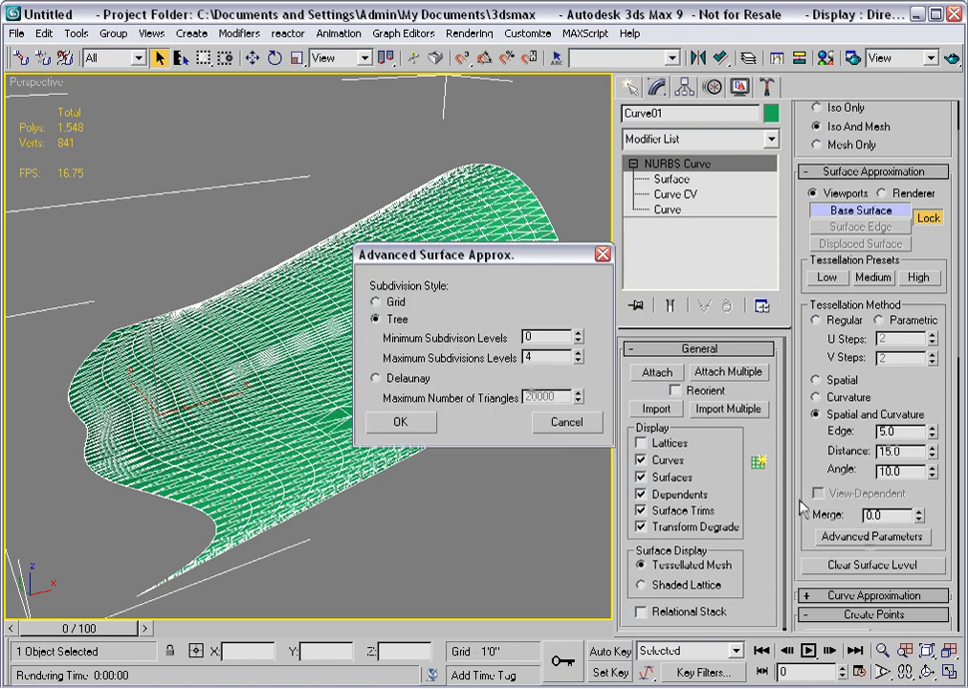
click(406, 381)
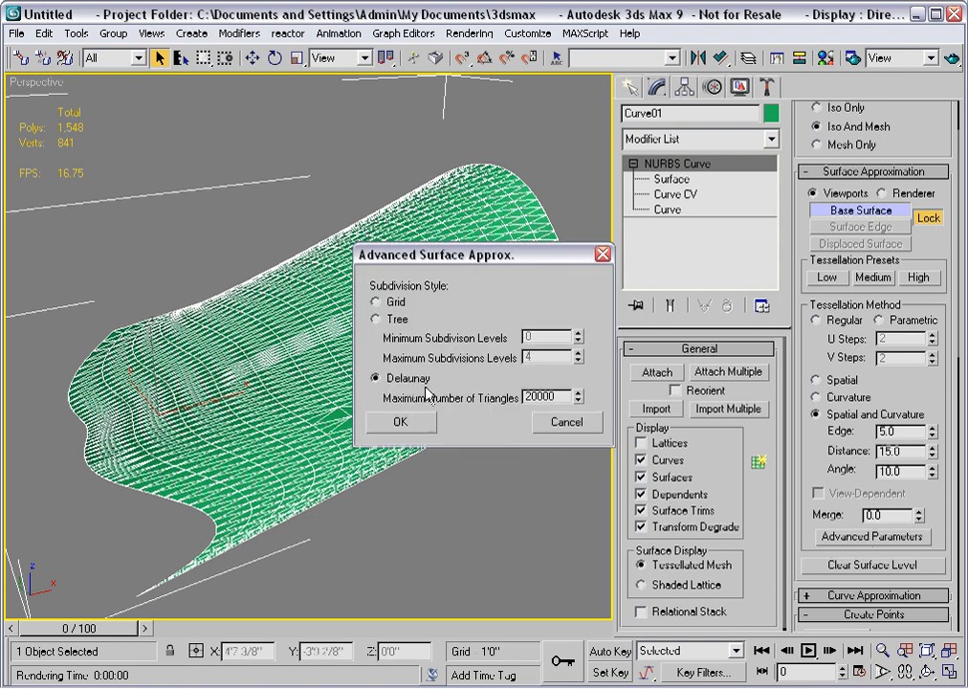
key(Return)
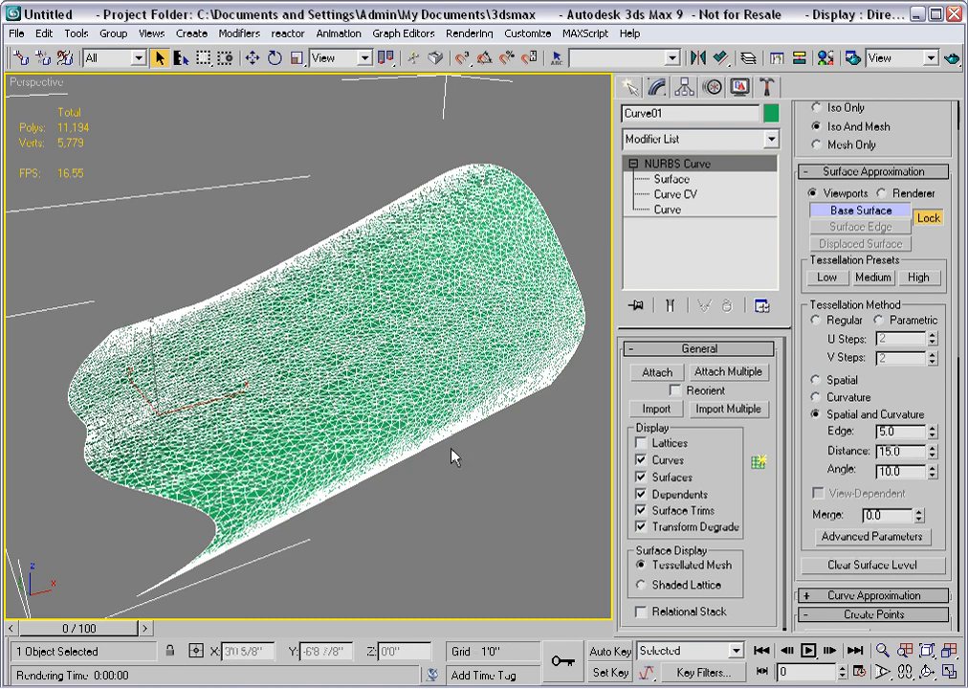
Try the Low tessellation preset with the Delaunay subdivision style, and return the surface to the Medium preset
click(828, 277)
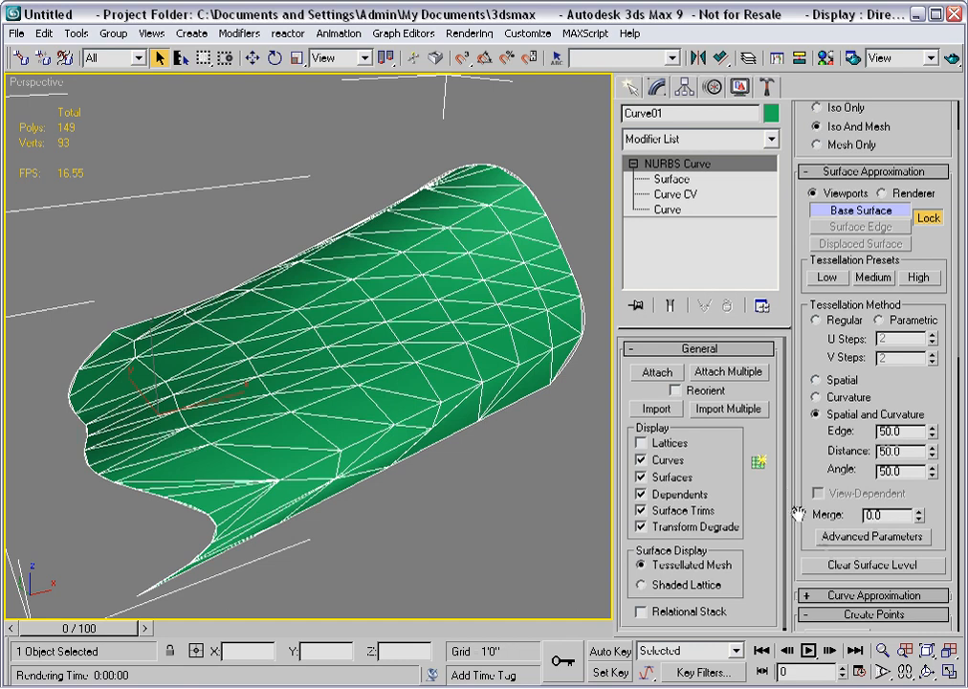
click(836, 537)
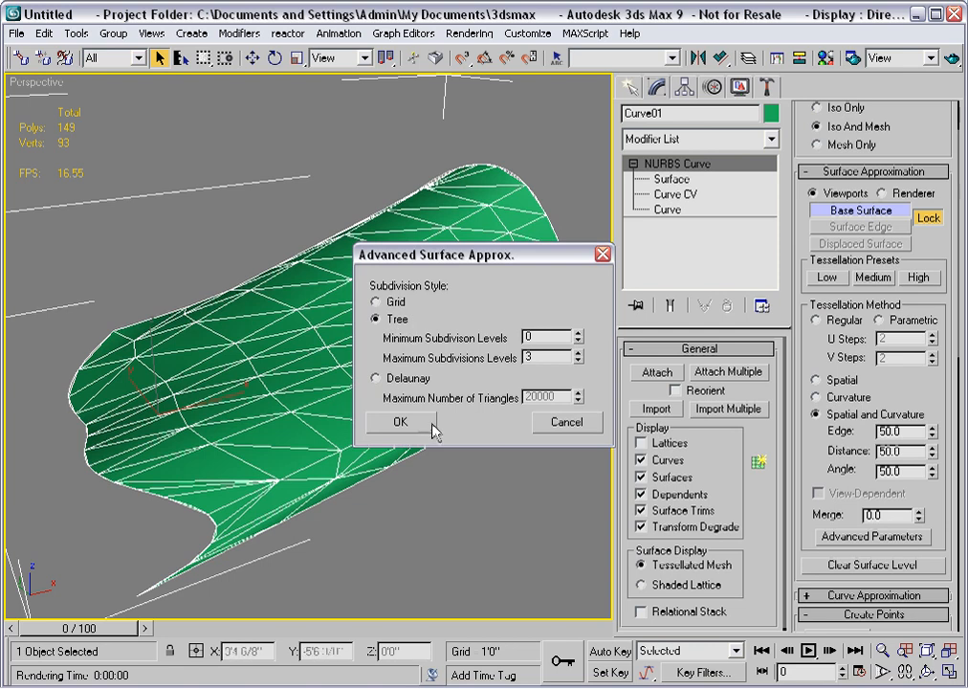
click(377, 379)
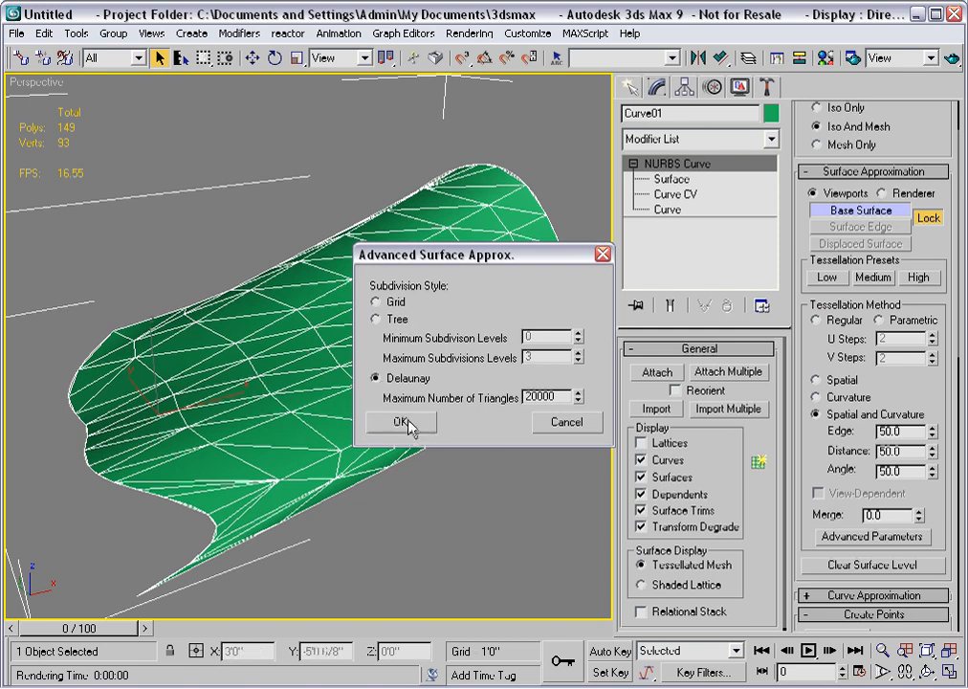
click(400, 422)
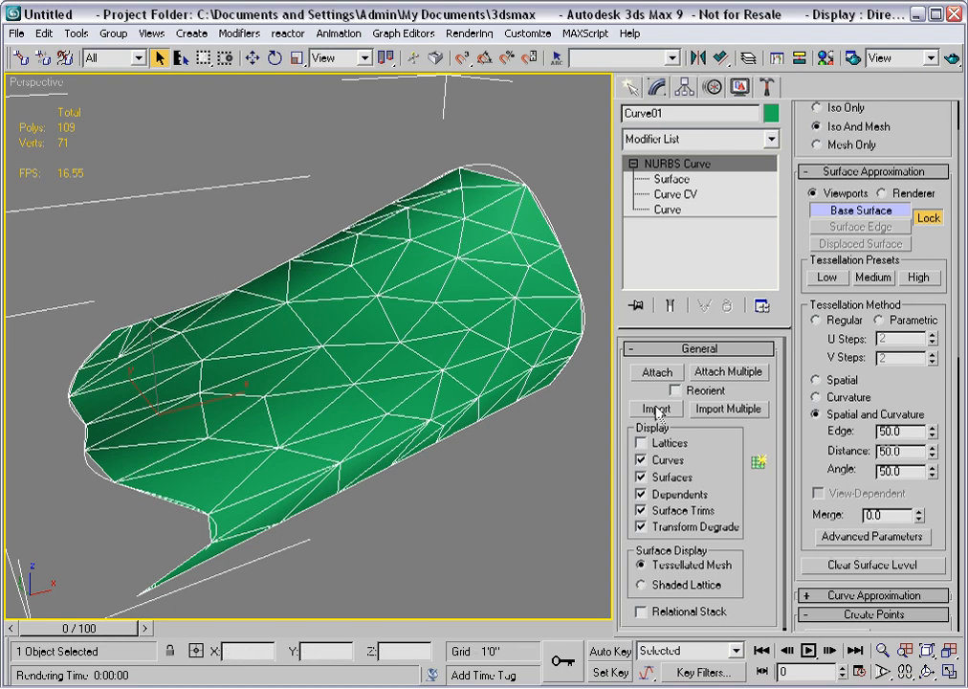
click(870, 281)
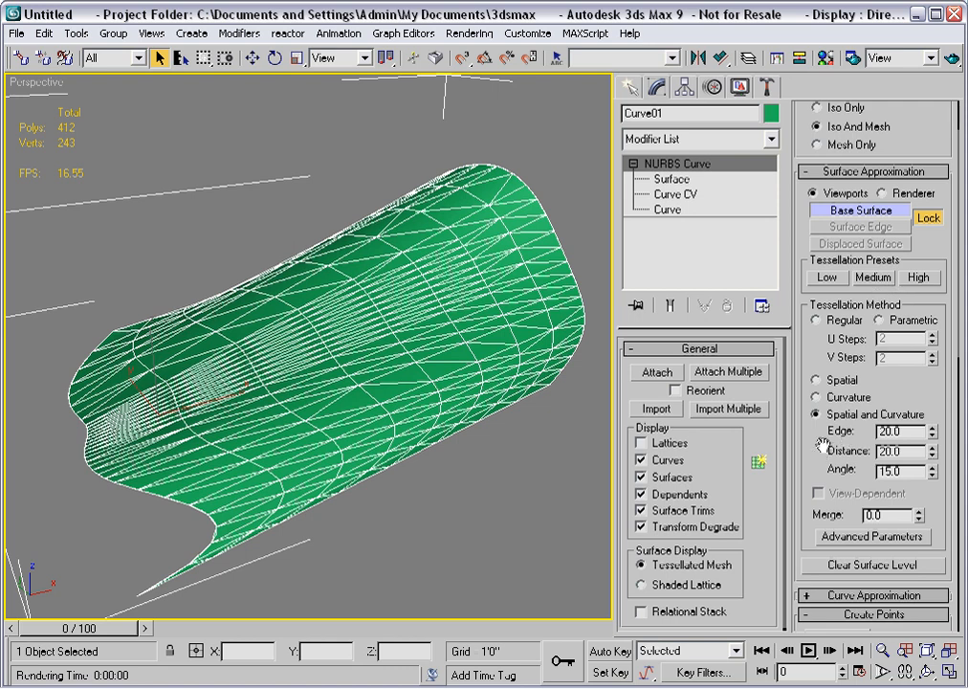
Set the renderer's base surface tessellation to the High preset
click(882, 193)
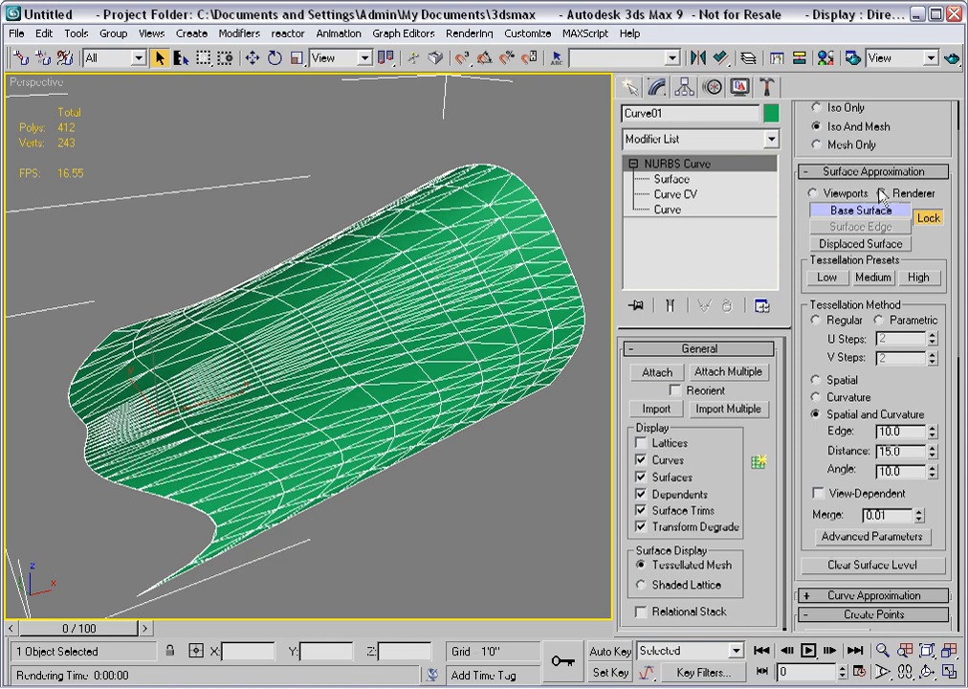
click(918, 278)
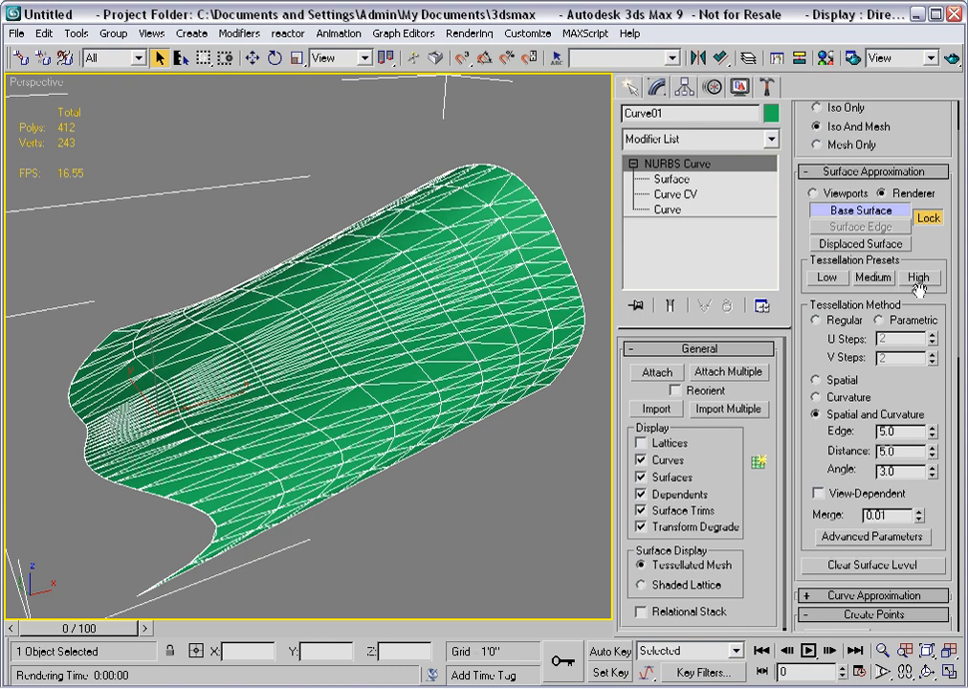
Set the viewports' surface tessellation to the Low preset and render the Perspective view
click(812, 192)
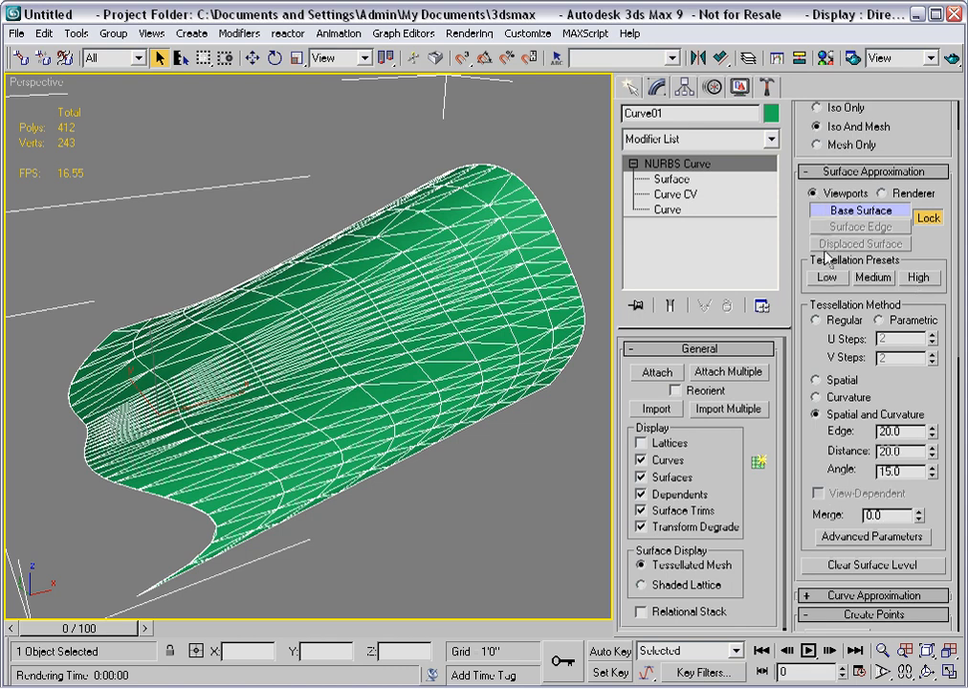
click(824, 276)
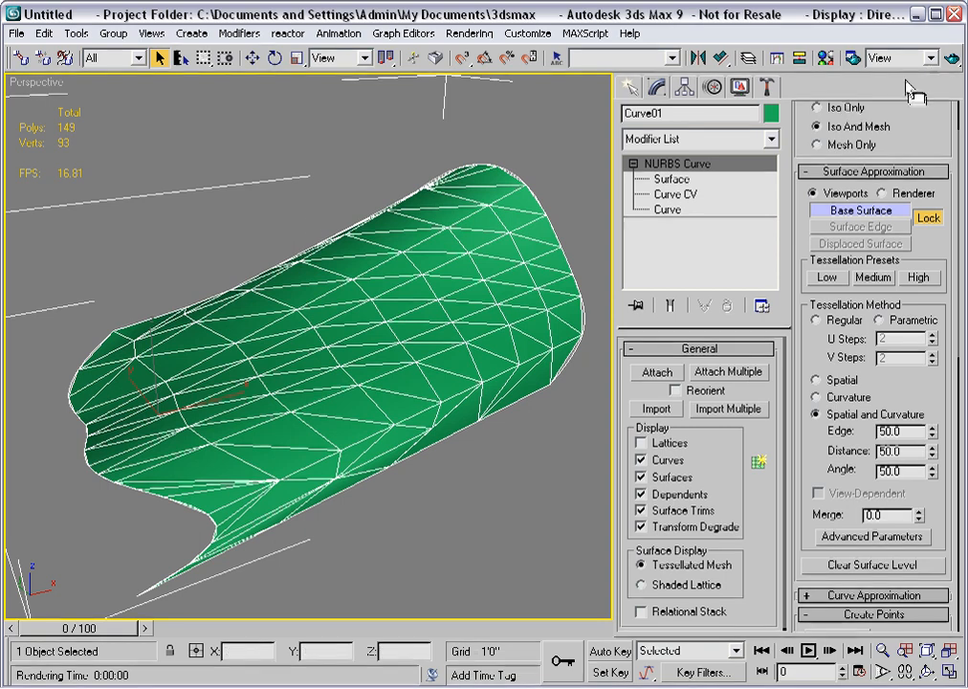
click(952, 60)
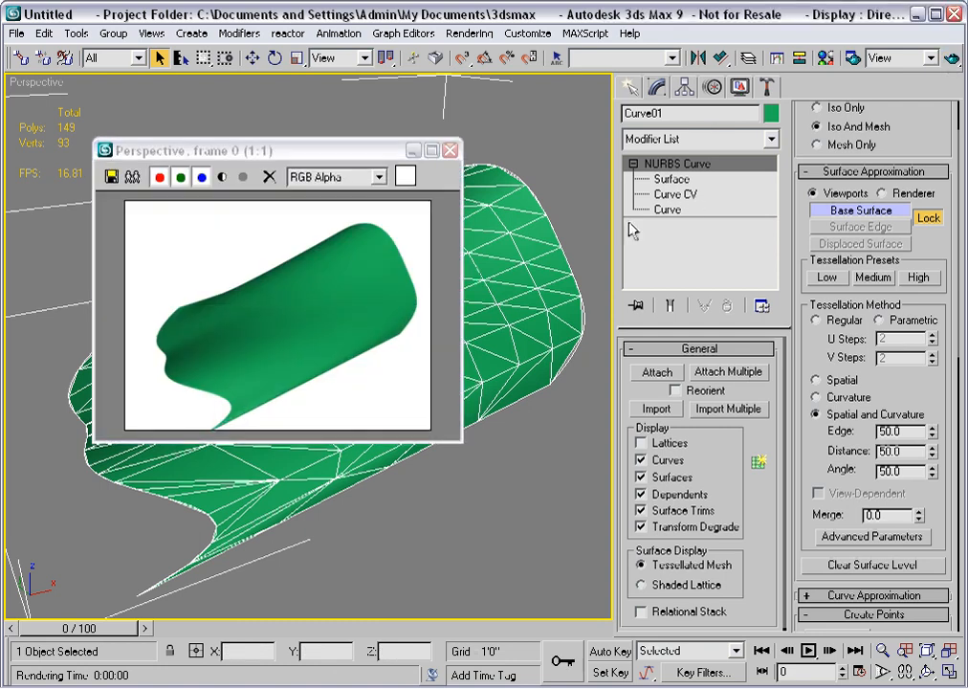